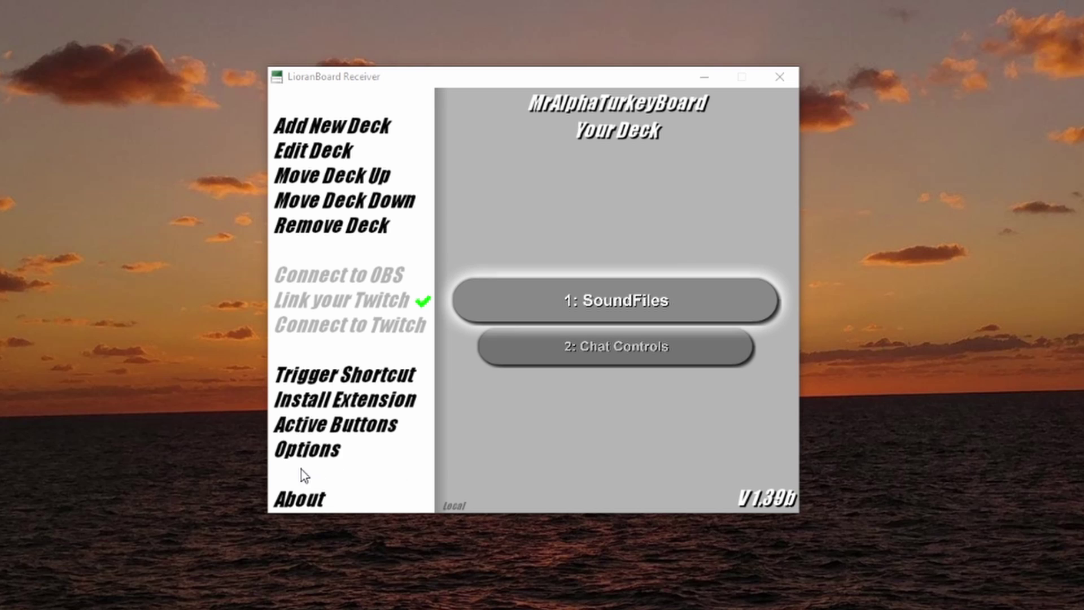
Open the SoundFiles deck for editing and move the !commercial button to the cell directly above Raid Txt Msg.
drag(628, 82, 655, 99)
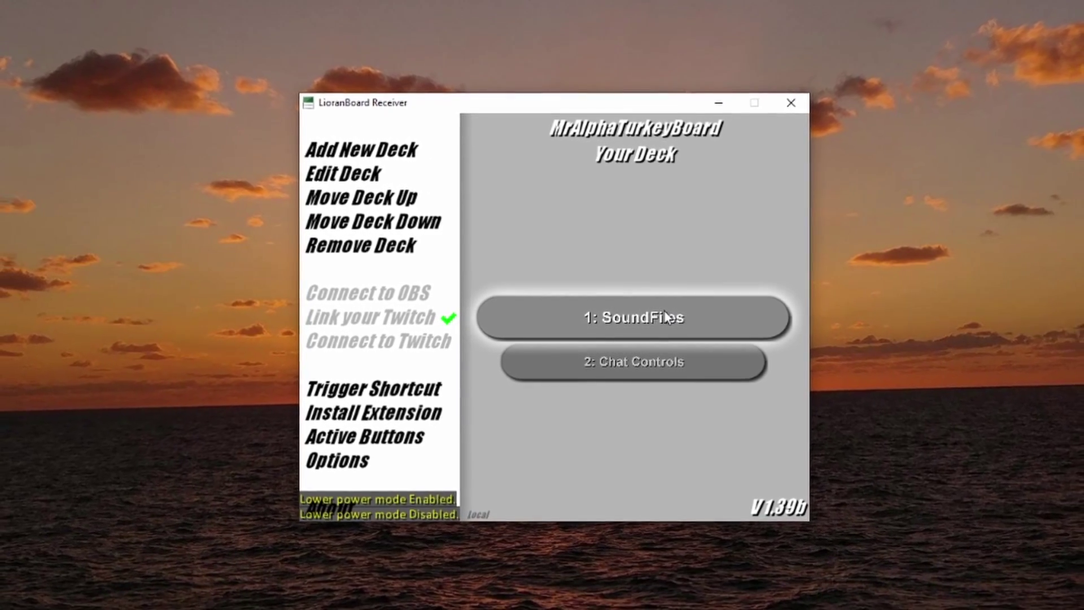
click(667, 316)
drag(706, 116, 581, 39)
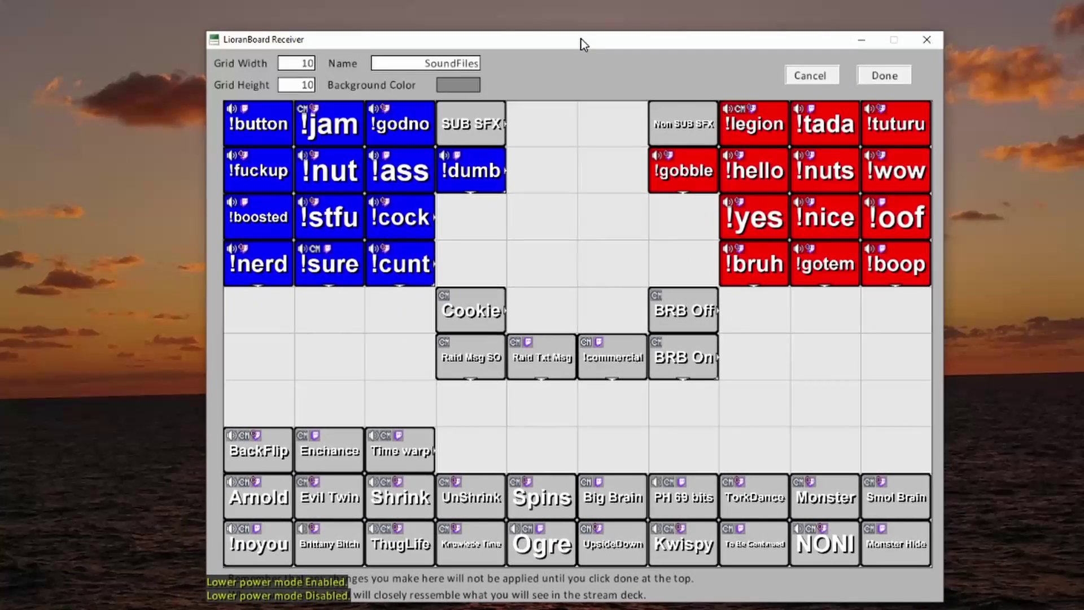
double_click(455, 65)
click(529, 61)
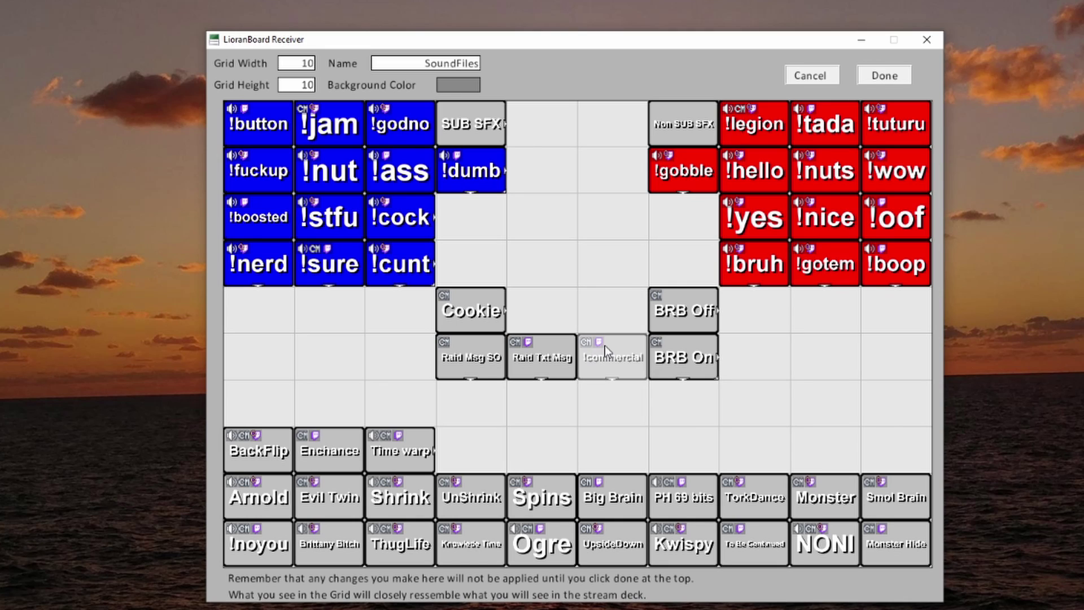
drag(605, 344, 536, 304)
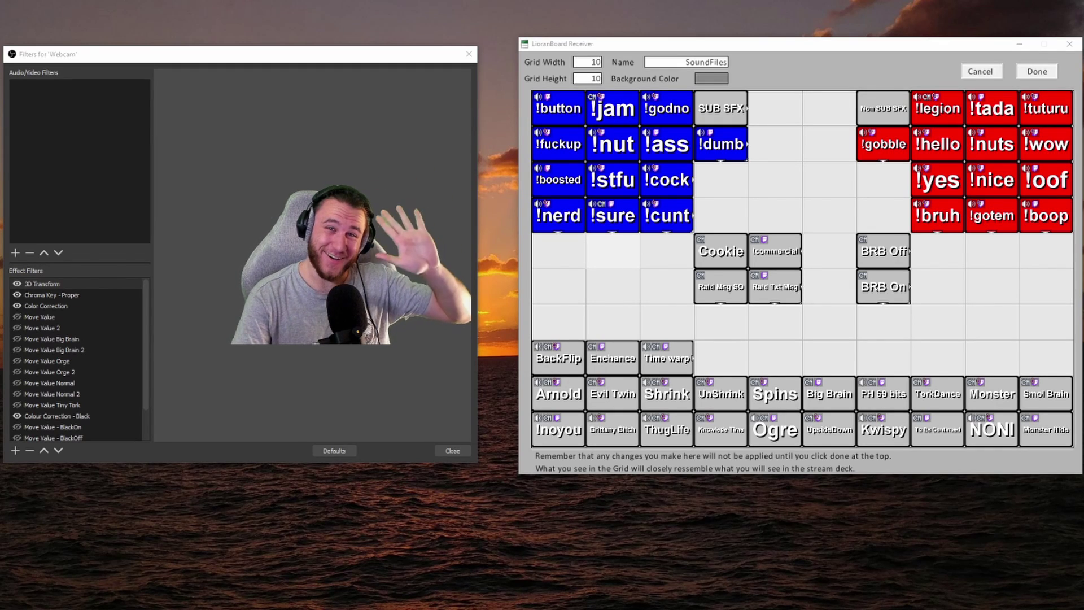
Open the command list of the BRB On button to examine its filter and source actions.
click(892, 294)
right_click(891, 294)
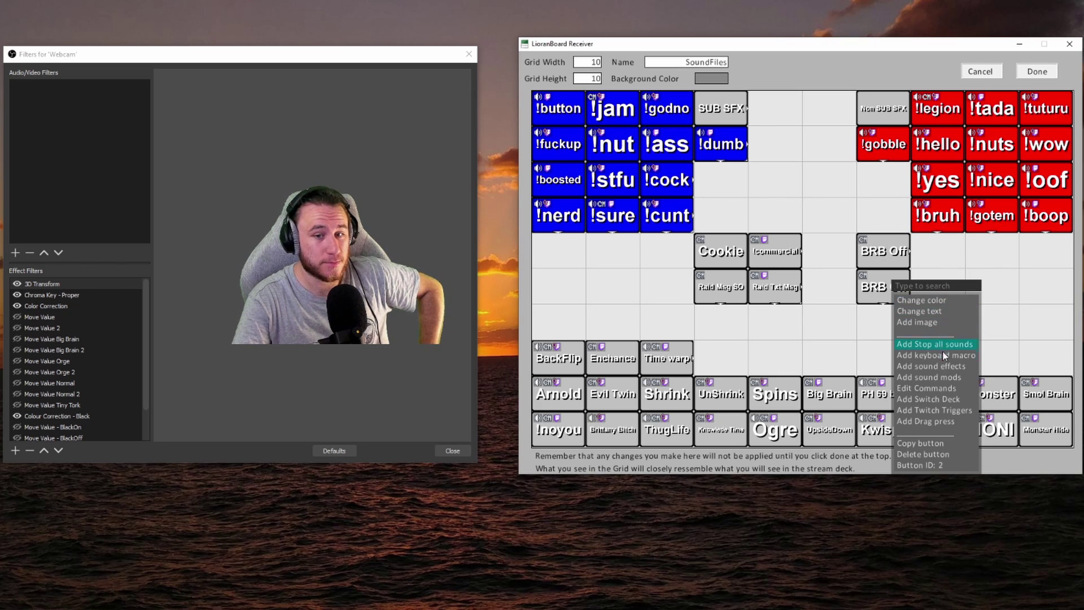
click(939, 391)
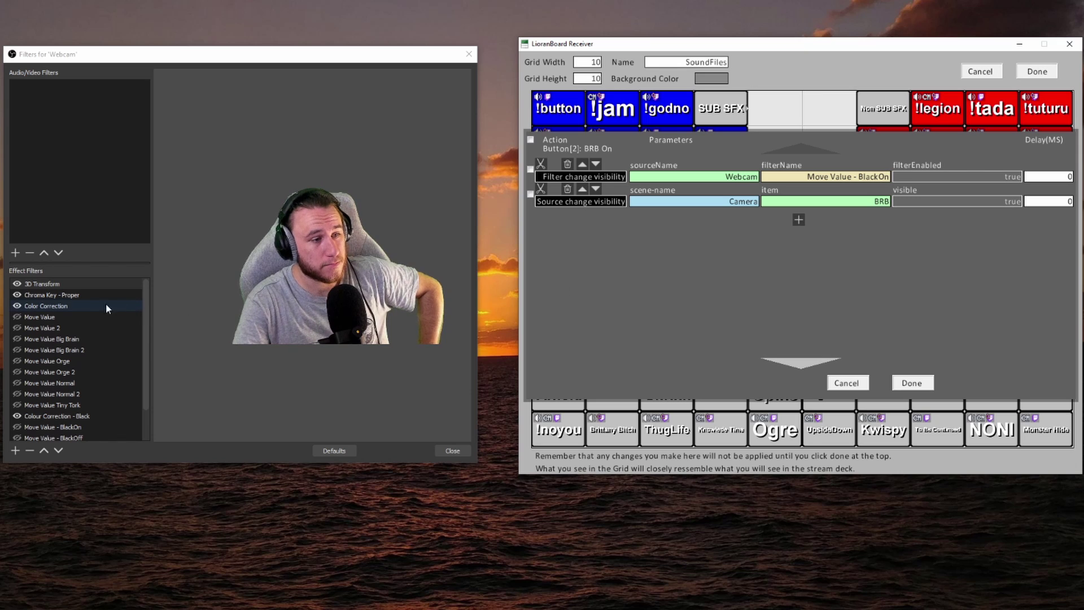
scroll(106, 305, down, 1)
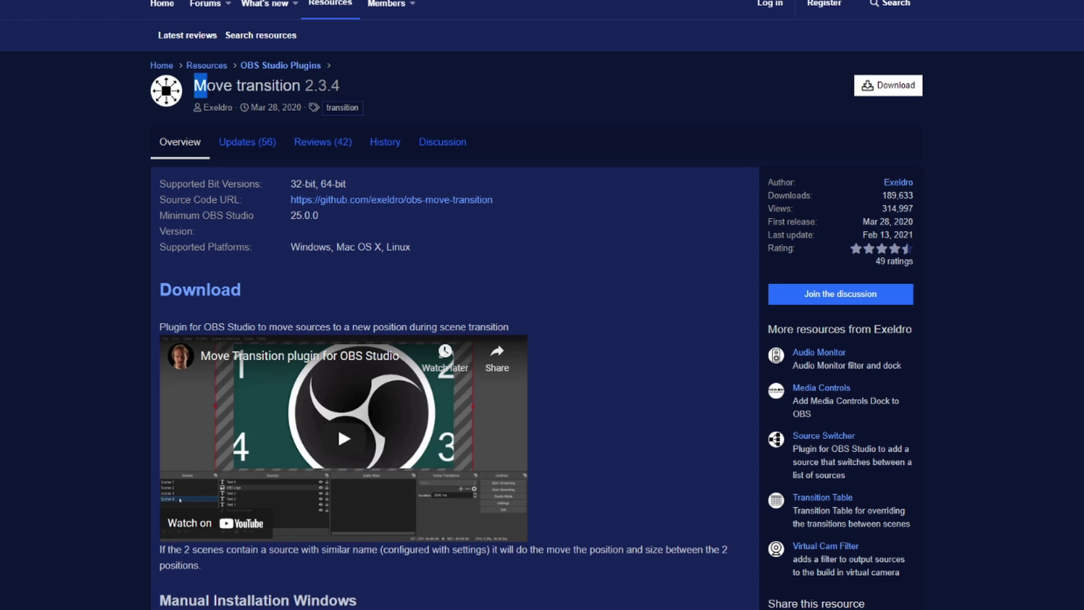
Highlight the Move transition 2.3.4 title on the plugin page and view the webcam's Move Value - BlackOn filter settings.
drag(207, 88, 346, 88)
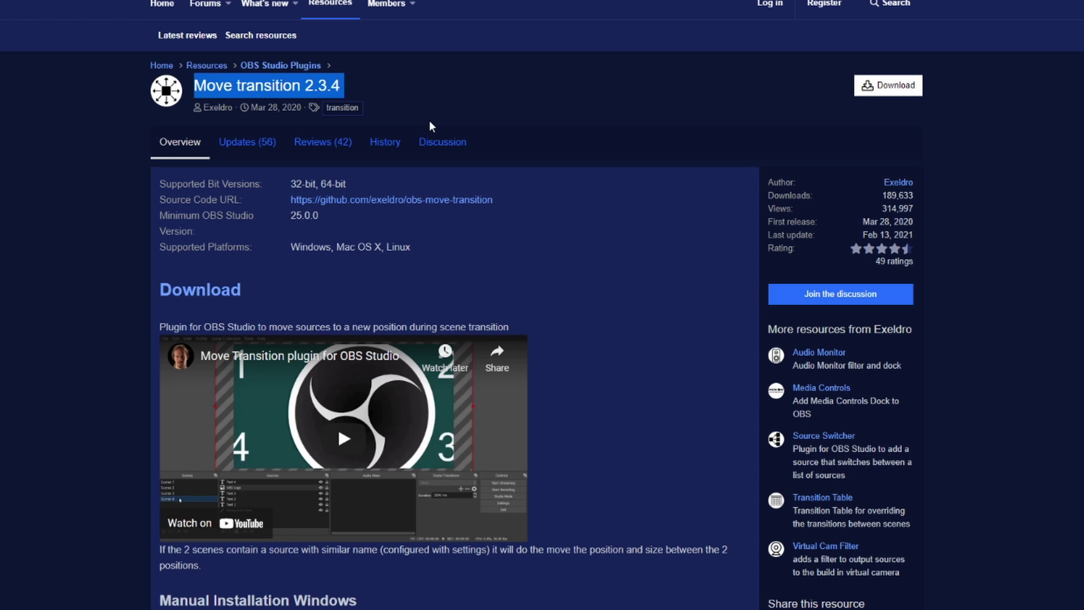
click(396, 91)
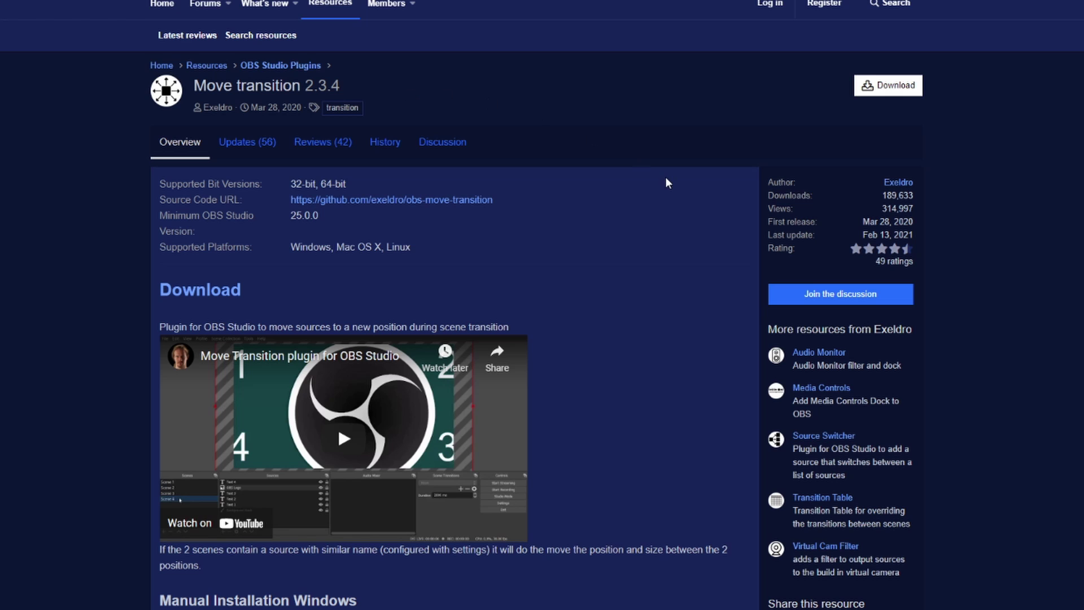
scroll(664, 177, down, 1)
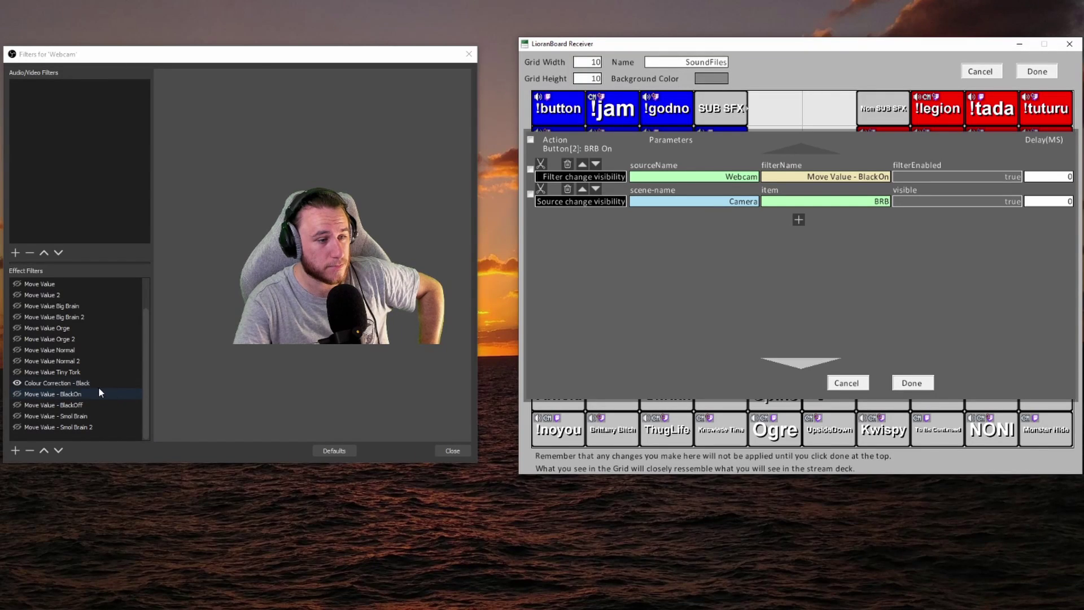
click(99, 394)
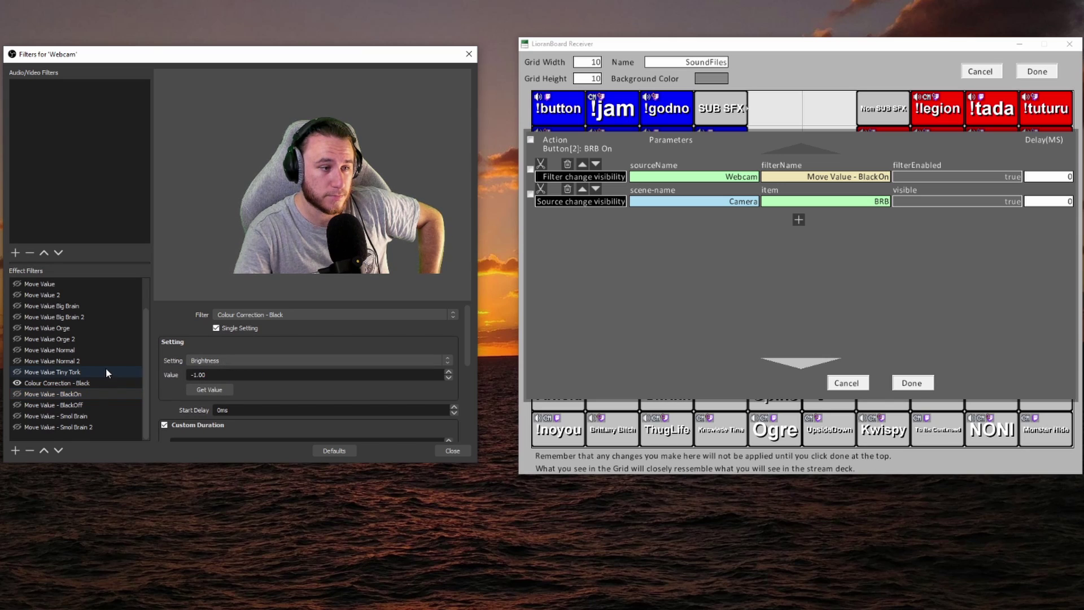
Lower the webcam's Color Correction brightness to -1.00, restore it to 0.00, and lower it again.
scroll(84, 356, up, 1)
click(65, 306)
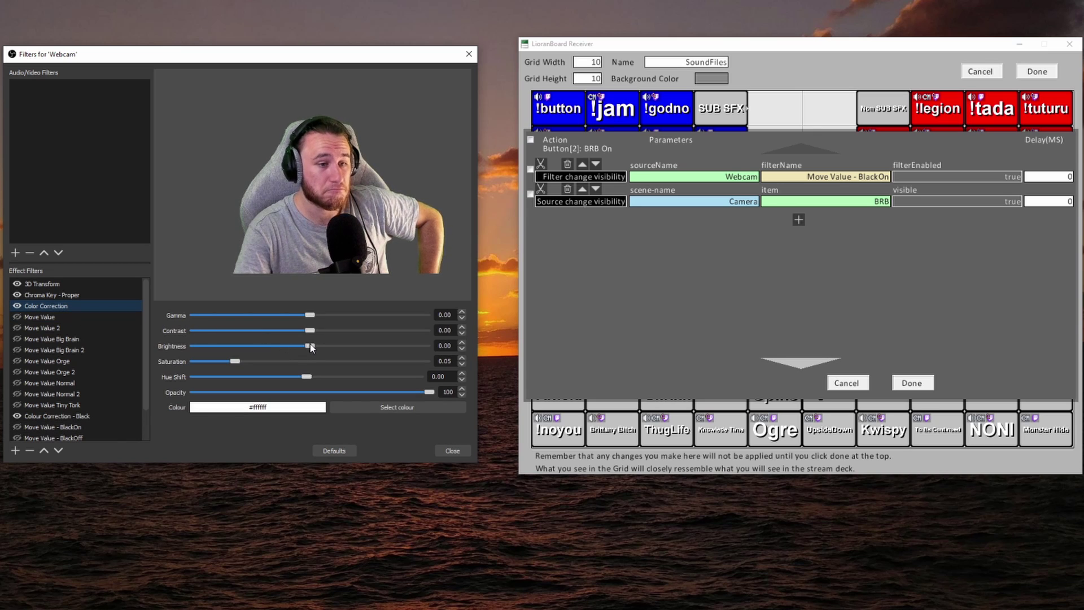
drag(310, 346, 212, 346)
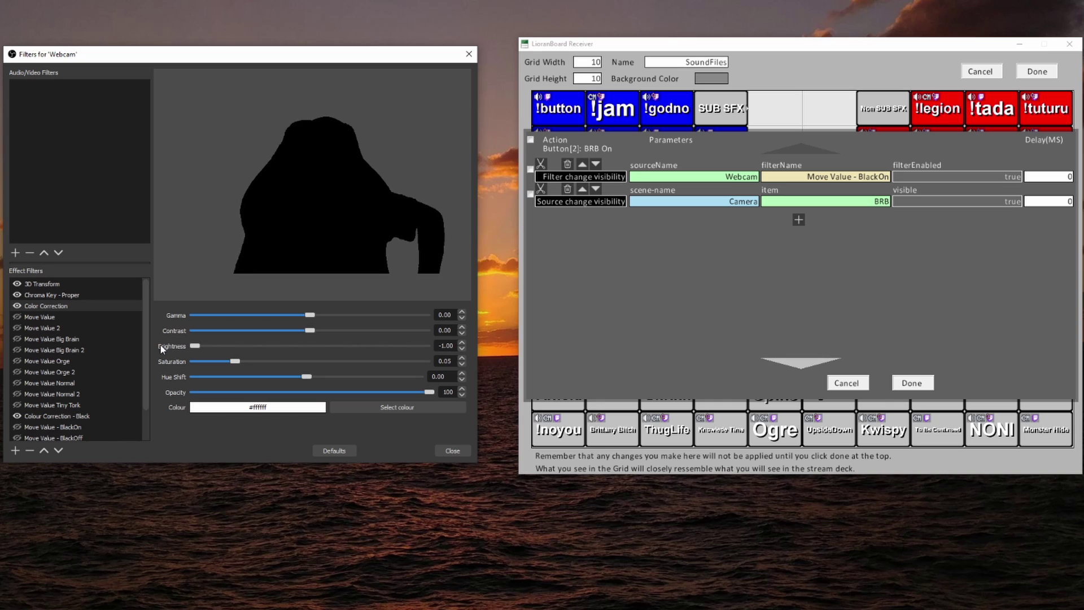
drag(160, 346, 310, 347)
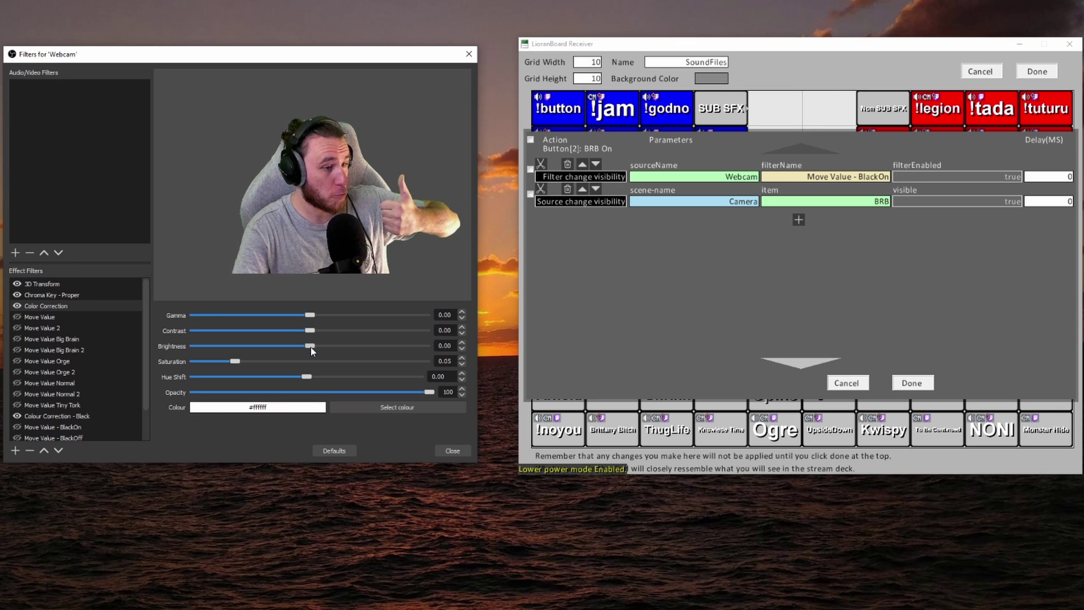
drag(311, 347, 190, 353)
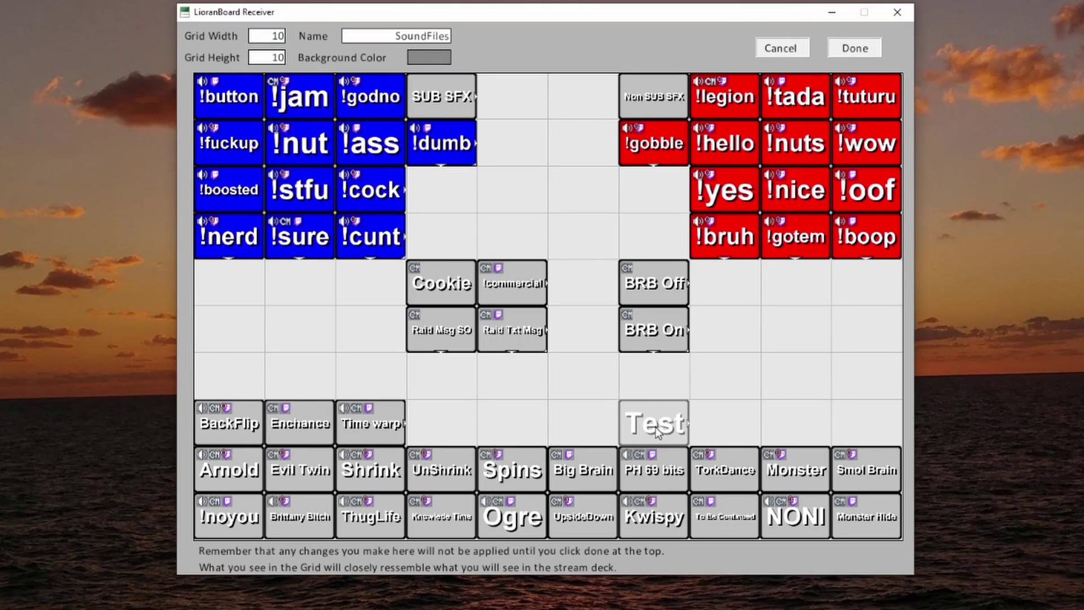
Move the Test button to the ninth column of the seventh row in the deck grid.
drag(662, 424, 792, 363)
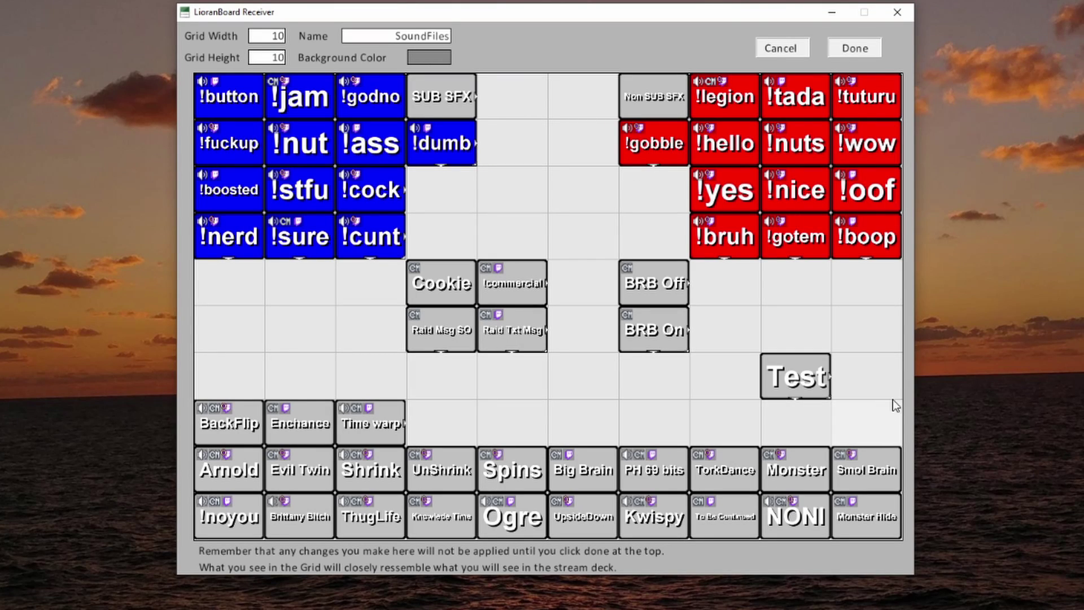
drag(655, 429, 793, 369)
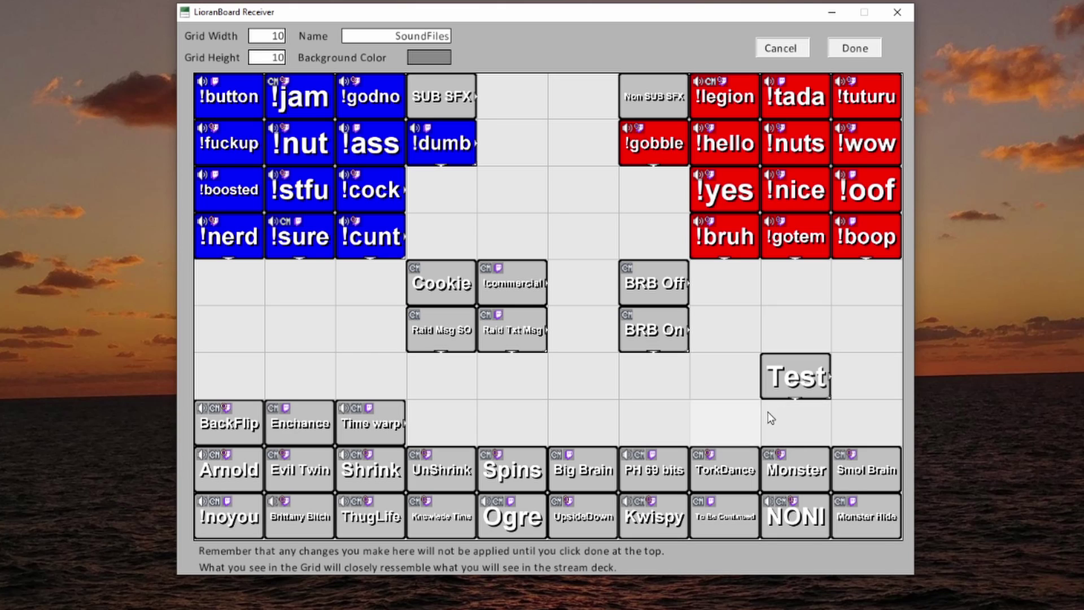
drag(647, 412, 795, 373)
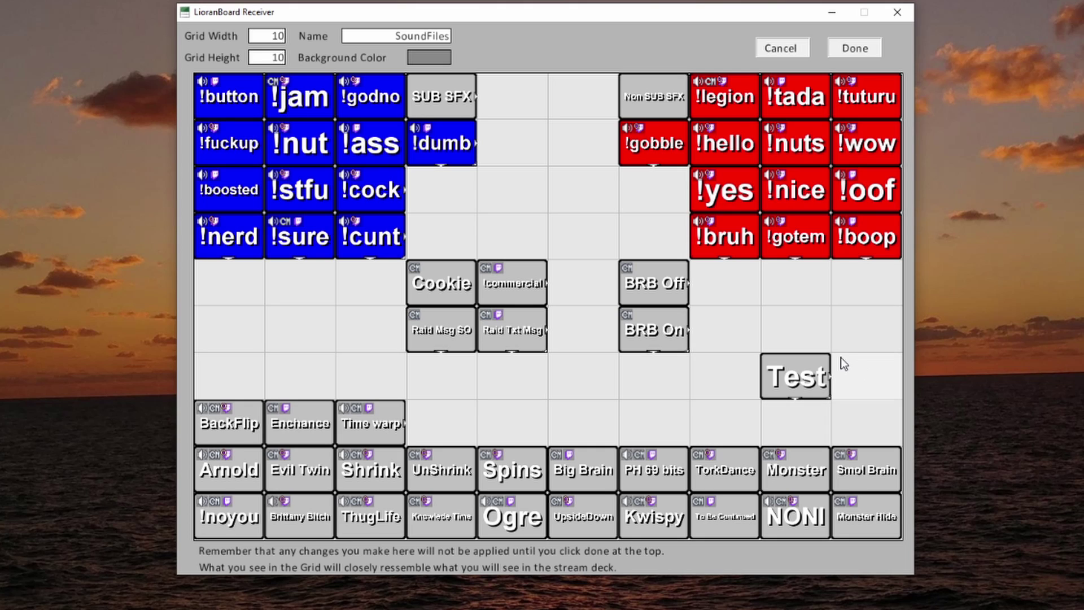
Open the commands of the Test button and add a new command row.
right_click(801, 371)
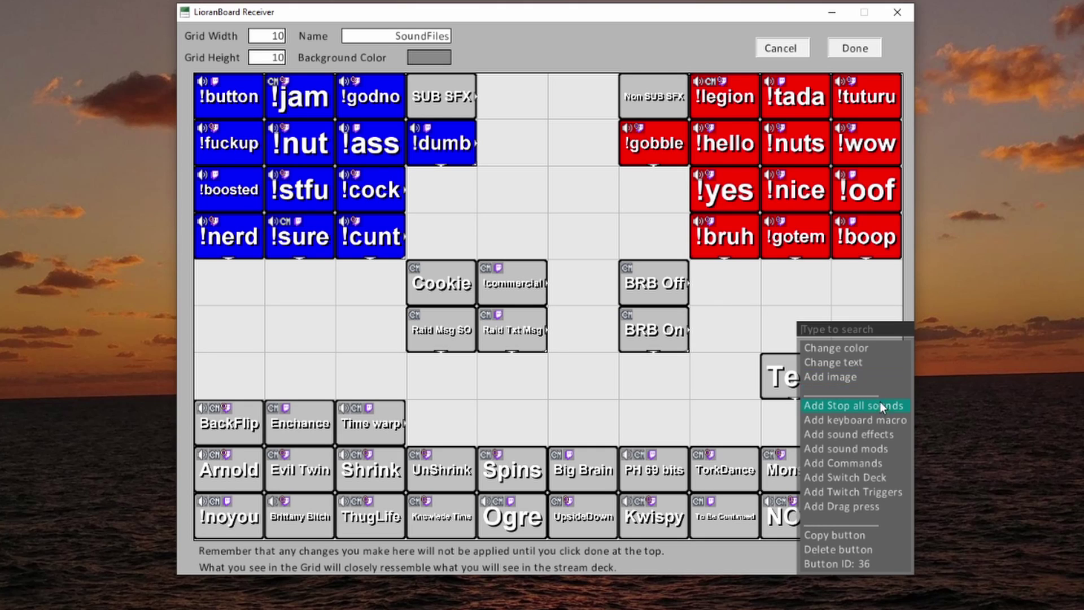
click(861, 468)
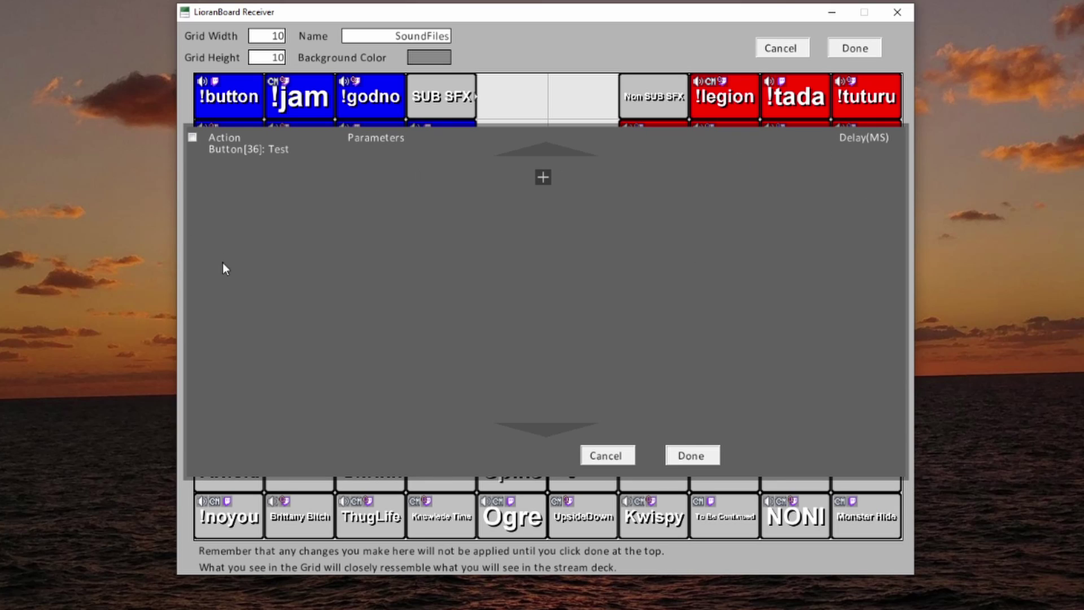
click(544, 180)
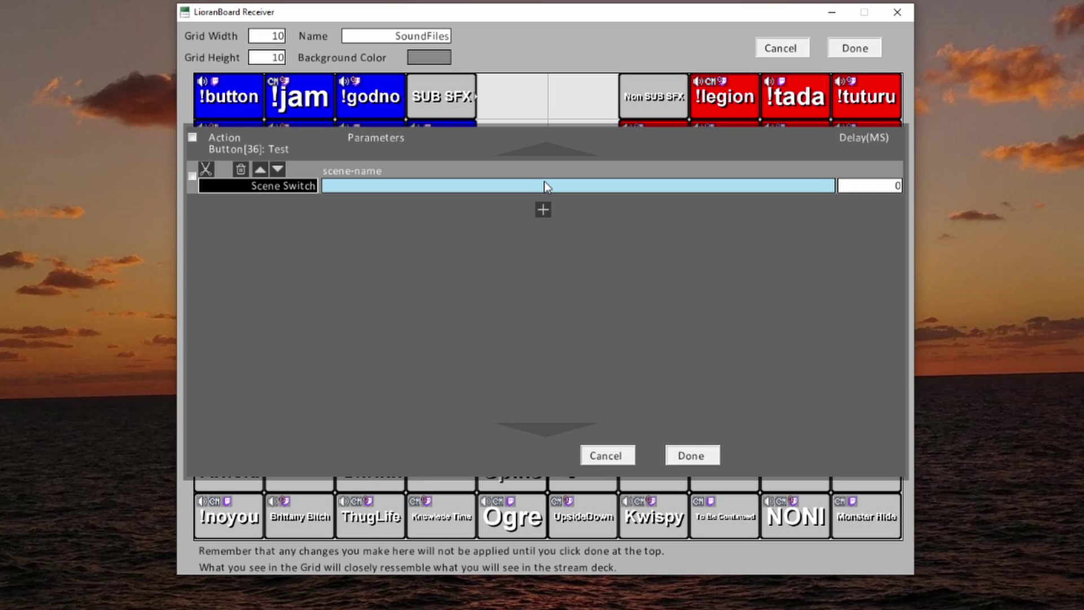
Look through the available command types for the Test button's new command, leaving it unchanged.
click(295, 186)
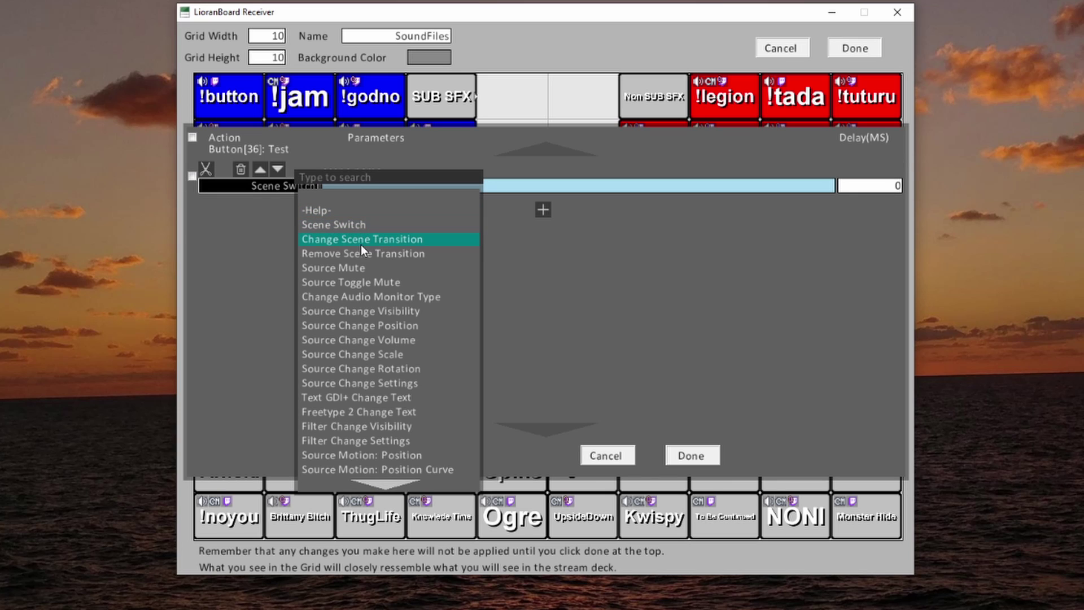
scroll(453, 253, down, 10)
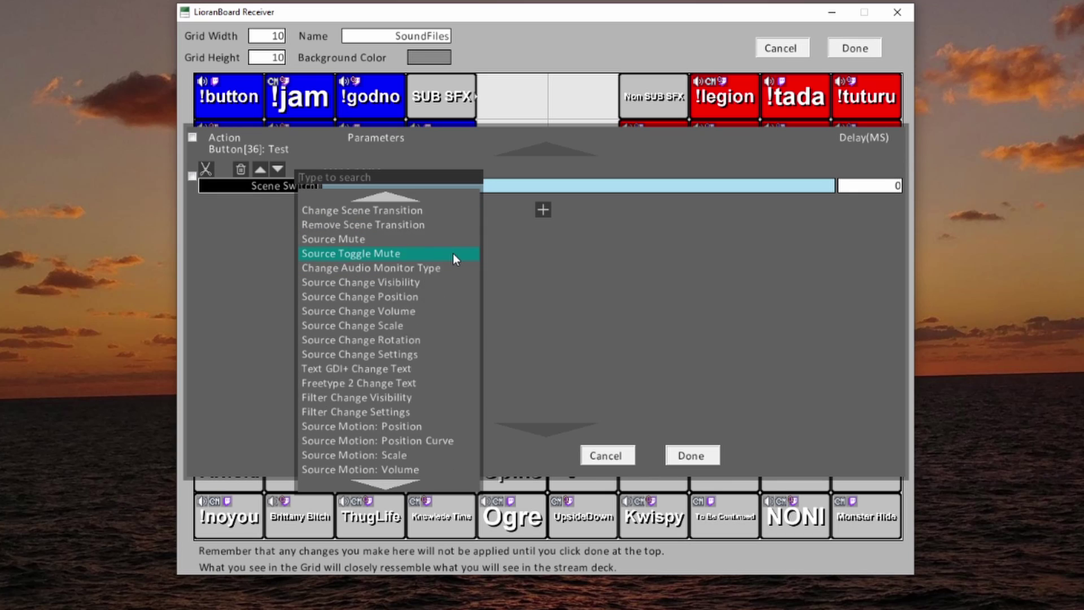
scroll(453, 253, down, 20)
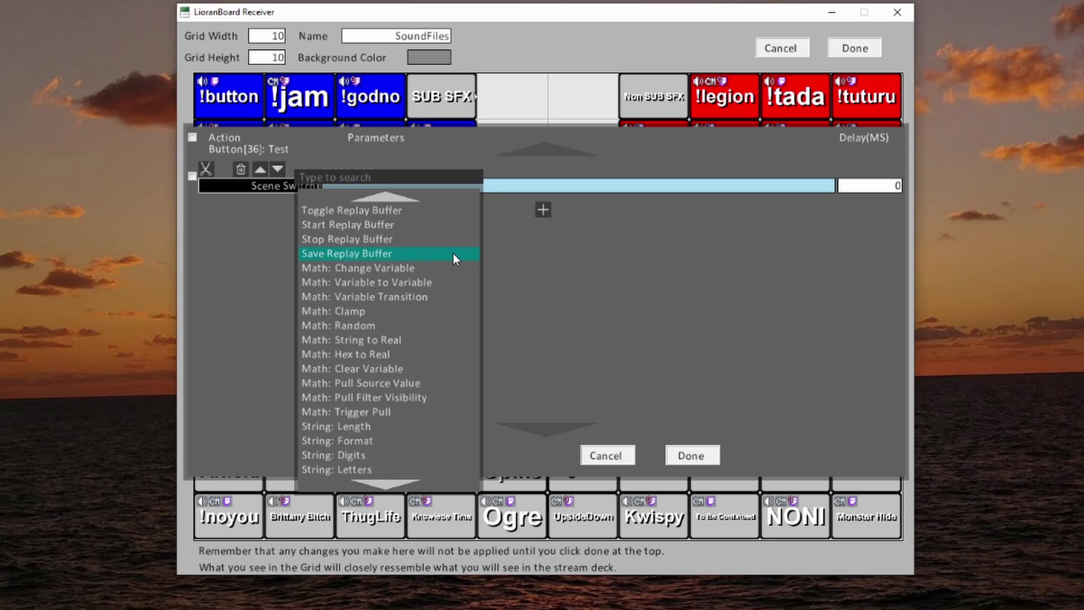
scroll(453, 253, down, 4)
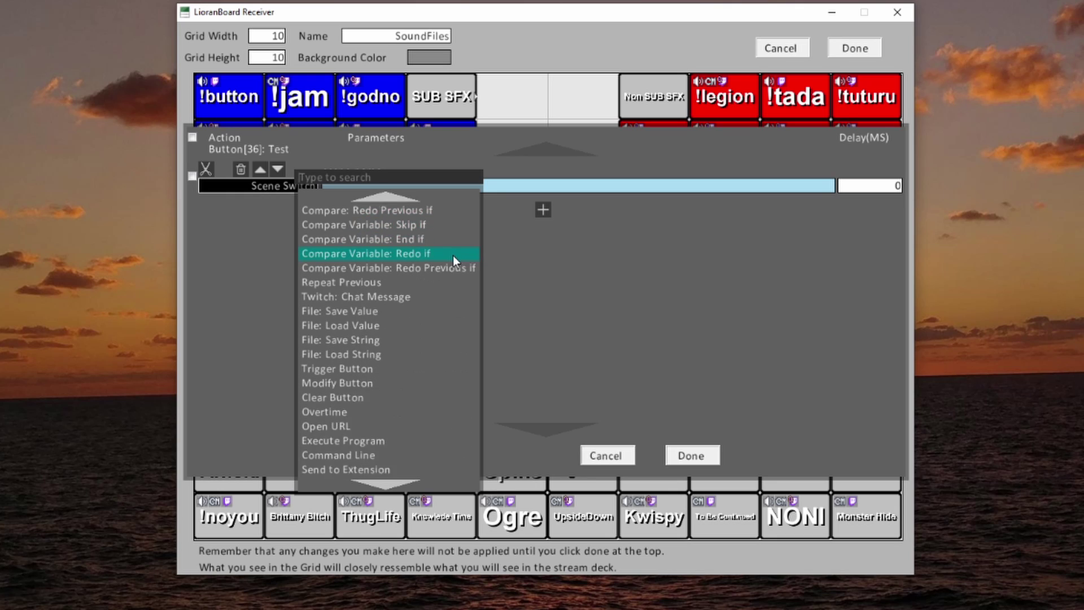
scroll(453, 255, up, 20)
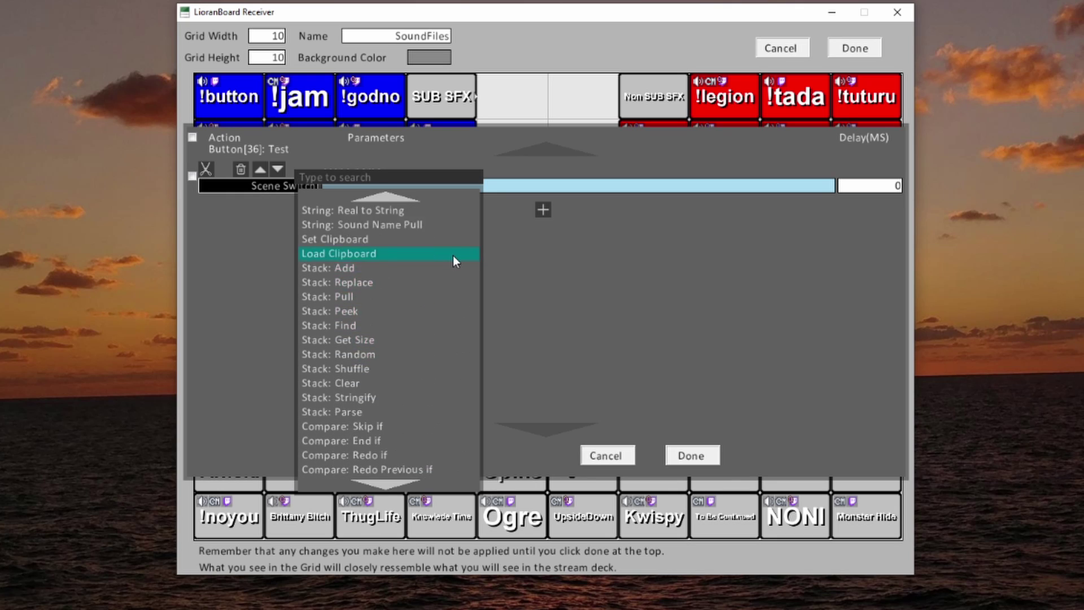
scroll(453, 256, up, 10)
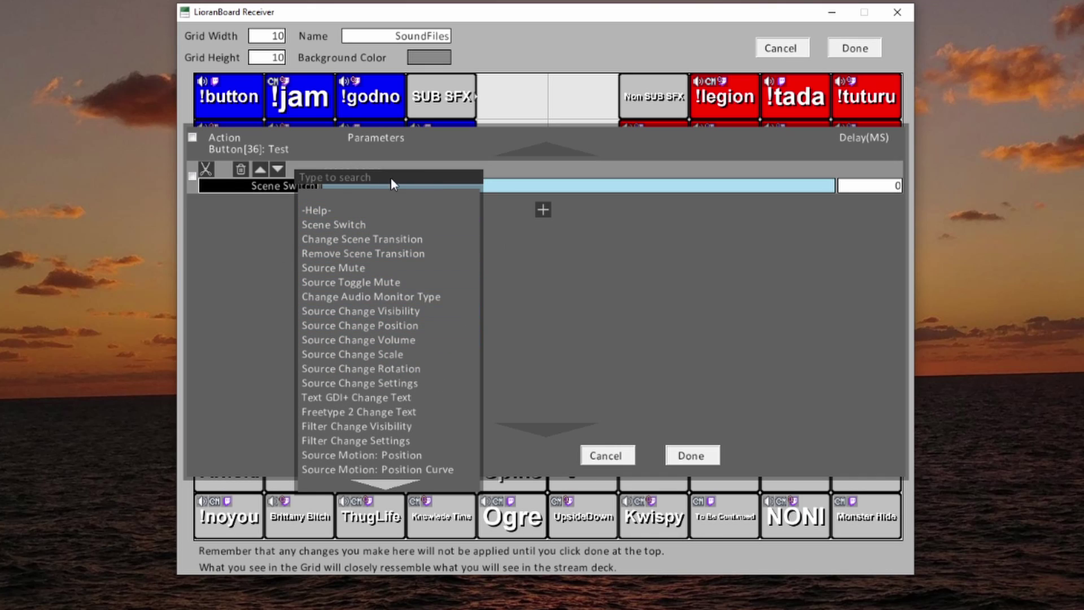
click(597, 291)
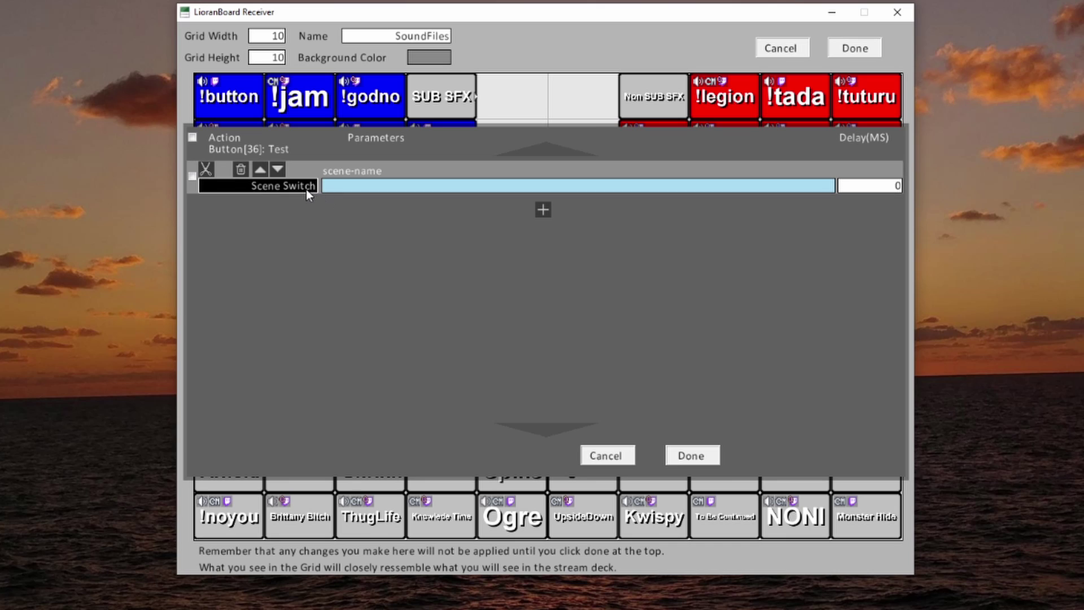
Set the Test button's new command to Source Change Visibility and choose LIVE as its scene.
click(306, 189)
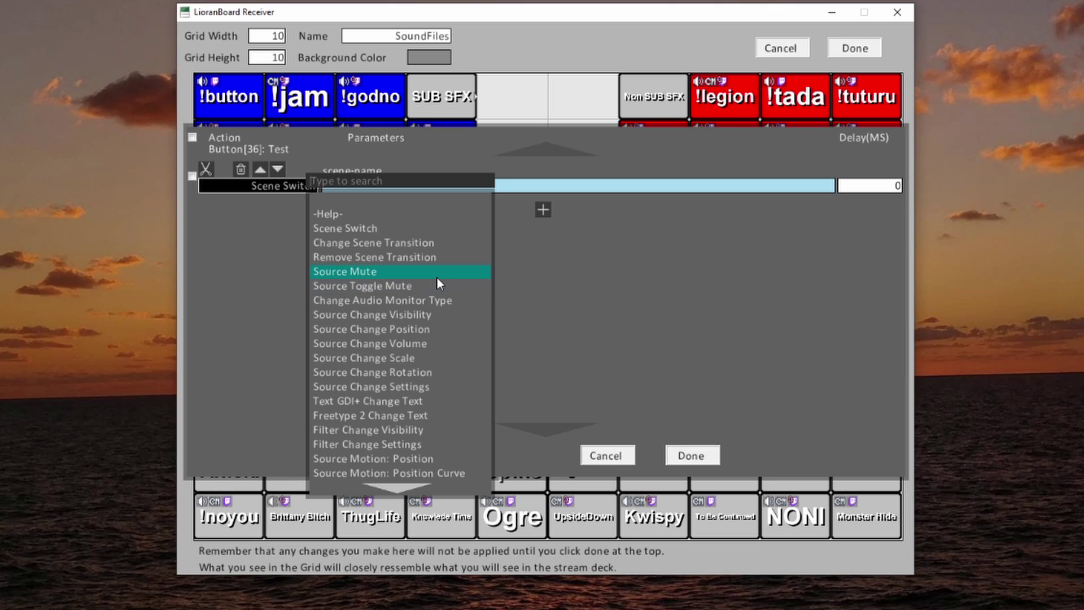
click(445, 316)
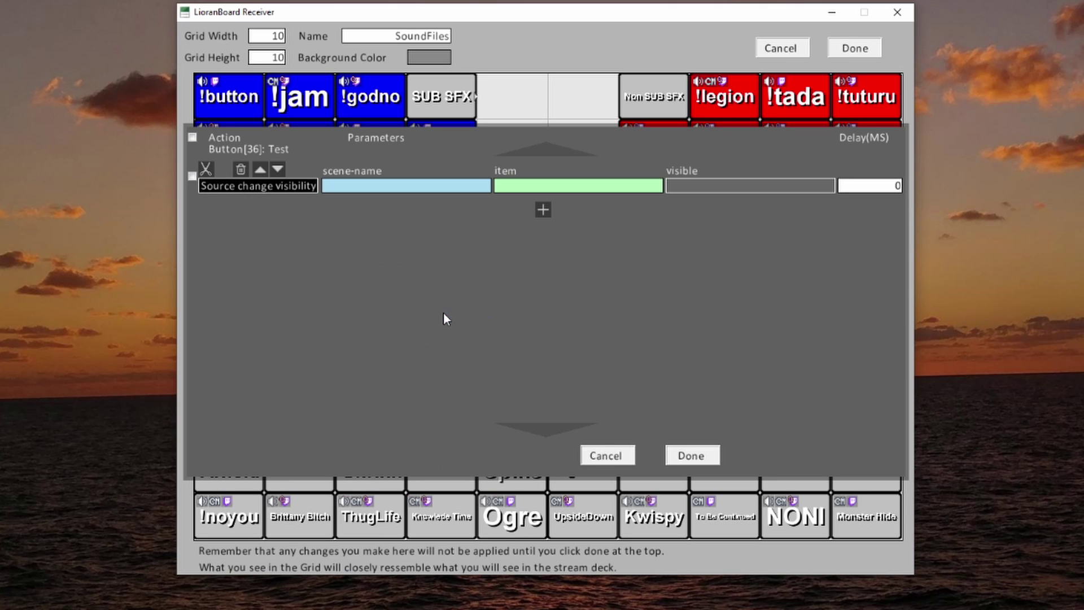
click(460, 186)
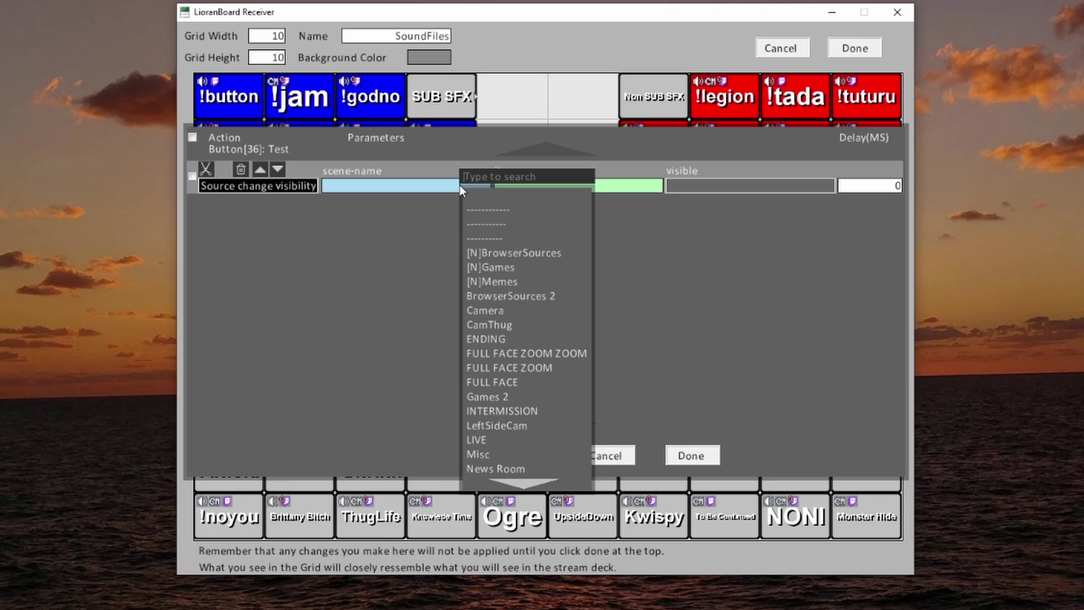
click(490, 440)
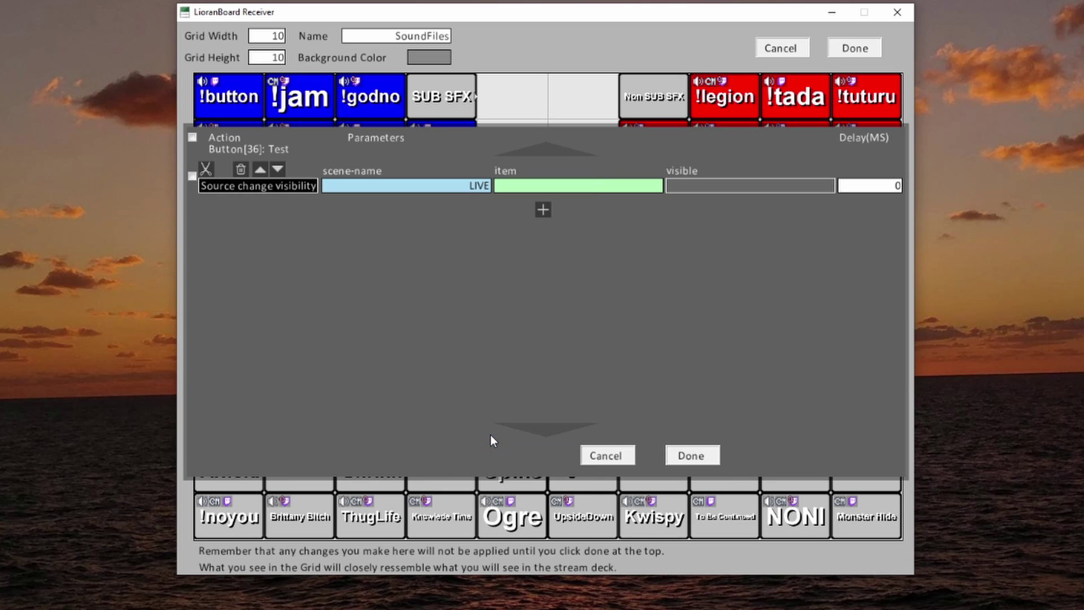
Target the Camera item with visibility set to Toggle, and save the Test button's commands.
click(548, 190)
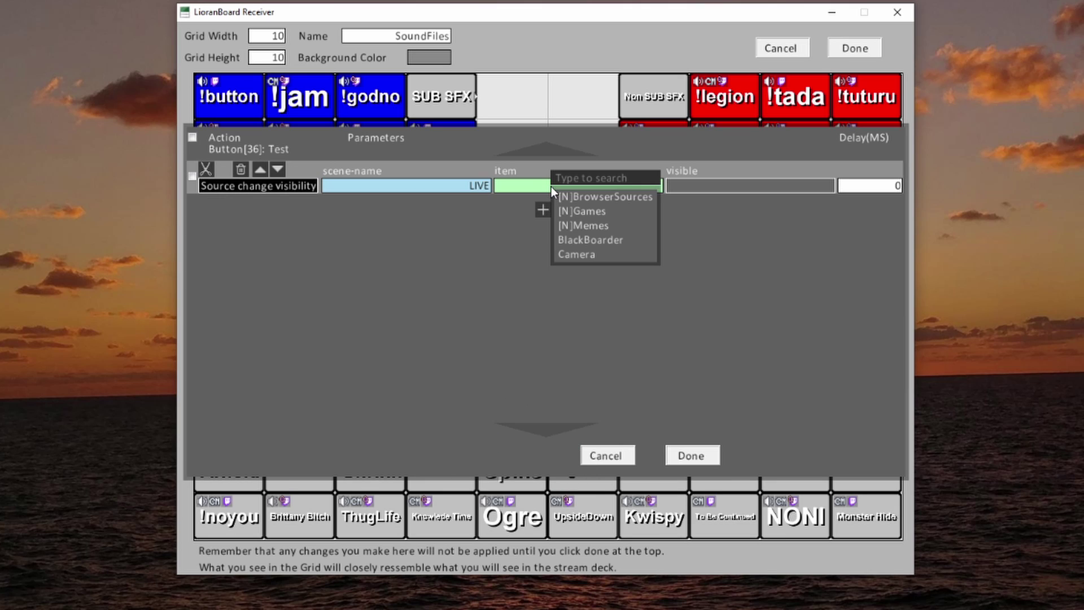
click(594, 253)
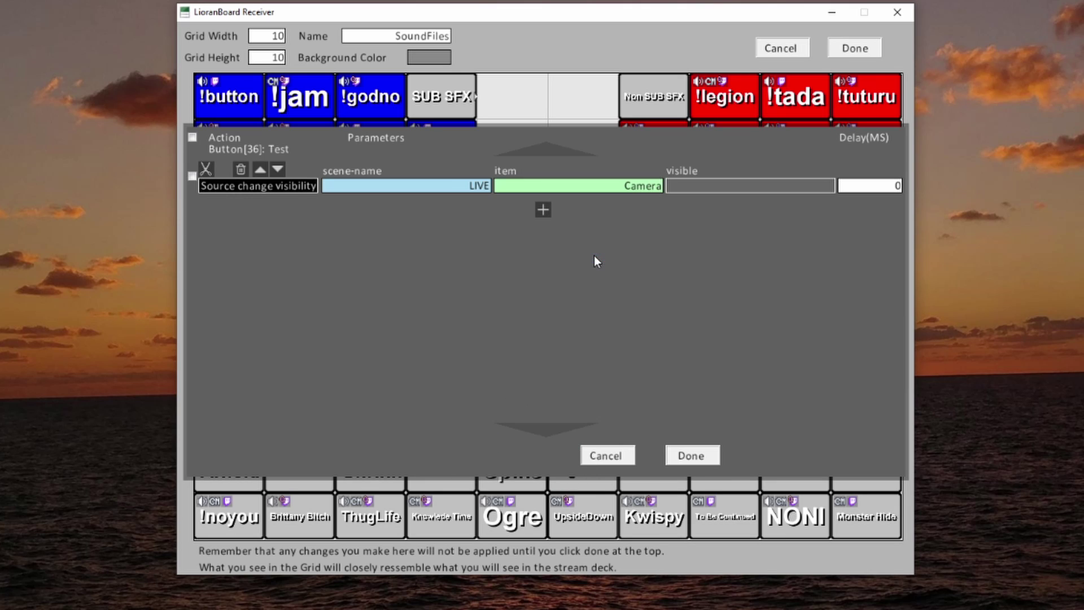
click(732, 187)
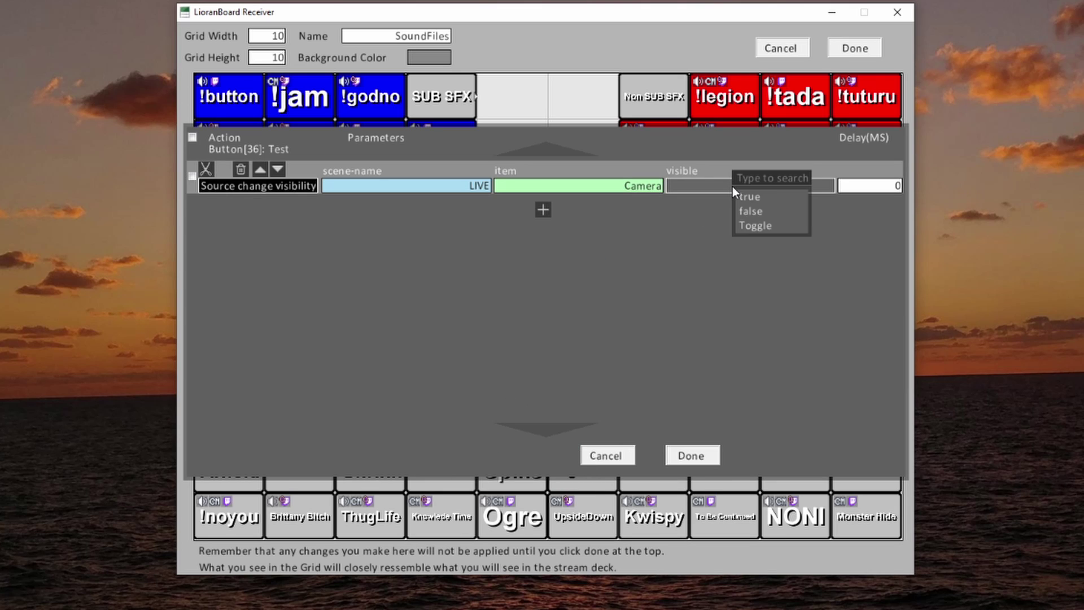
click(770, 226)
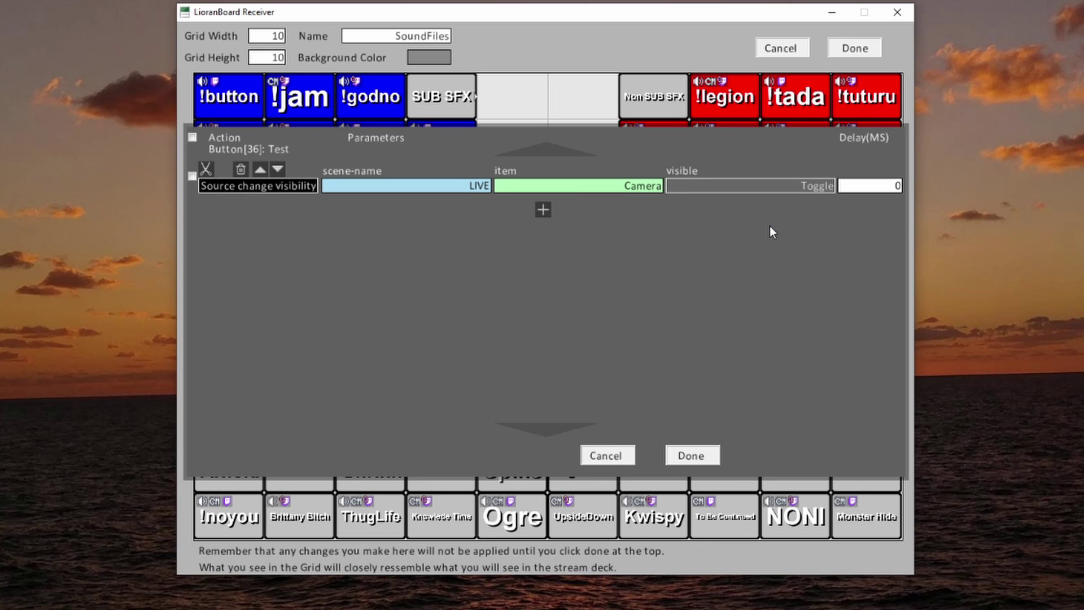
click(691, 456)
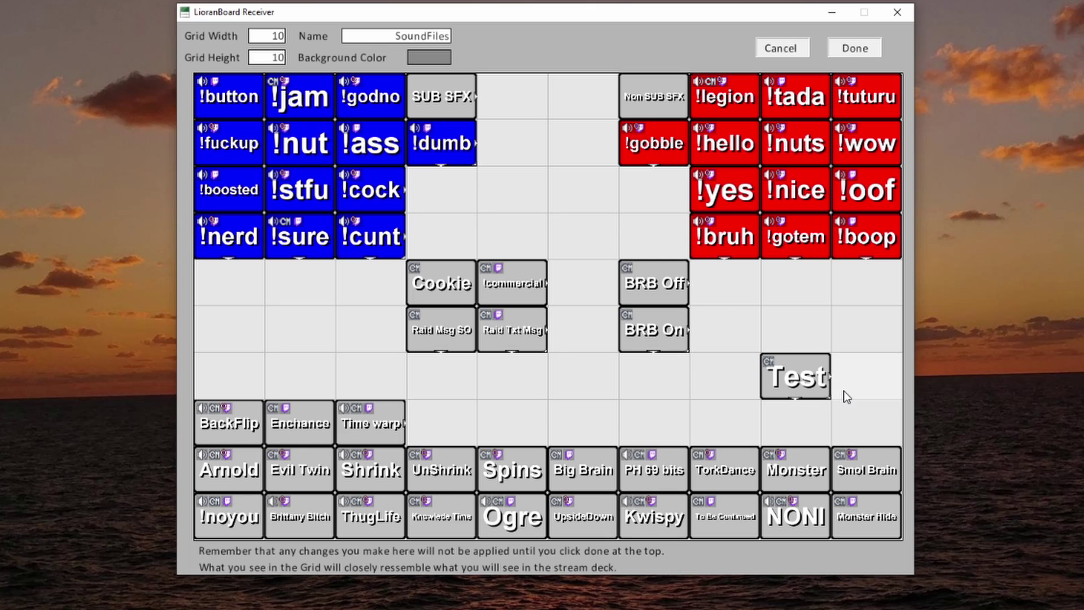
Add a Chat Message Twitch trigger to the Test button.
right_click(793, 376)
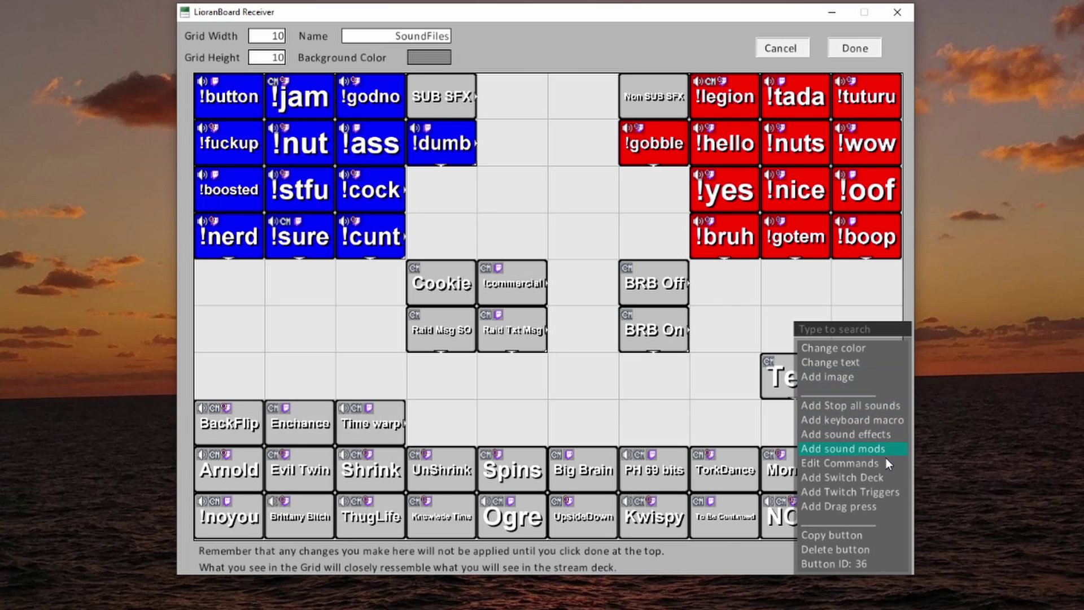
click(850, 492)
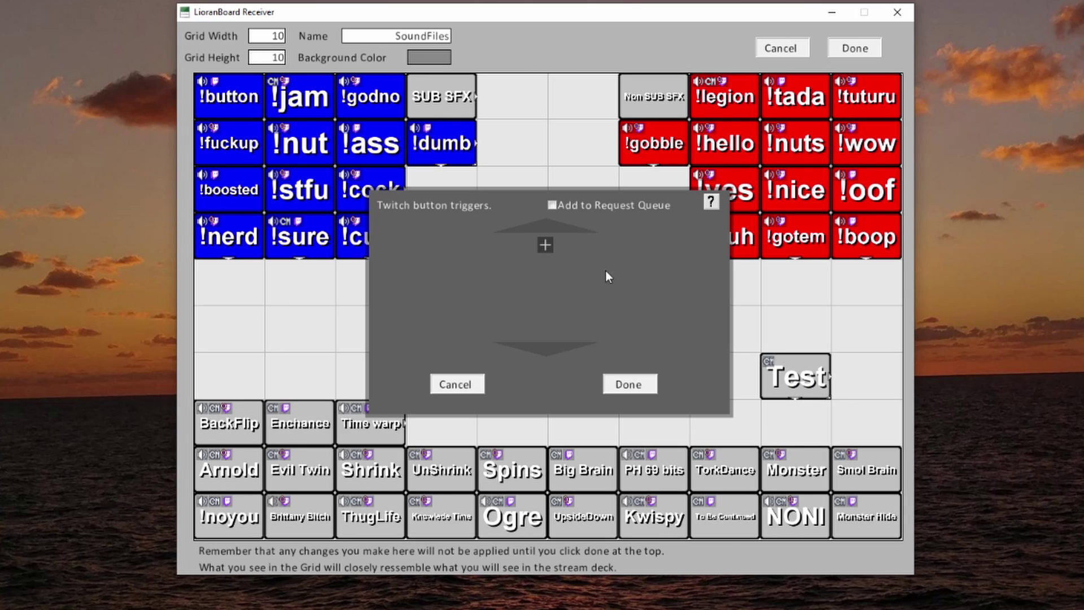
click(545, 245)
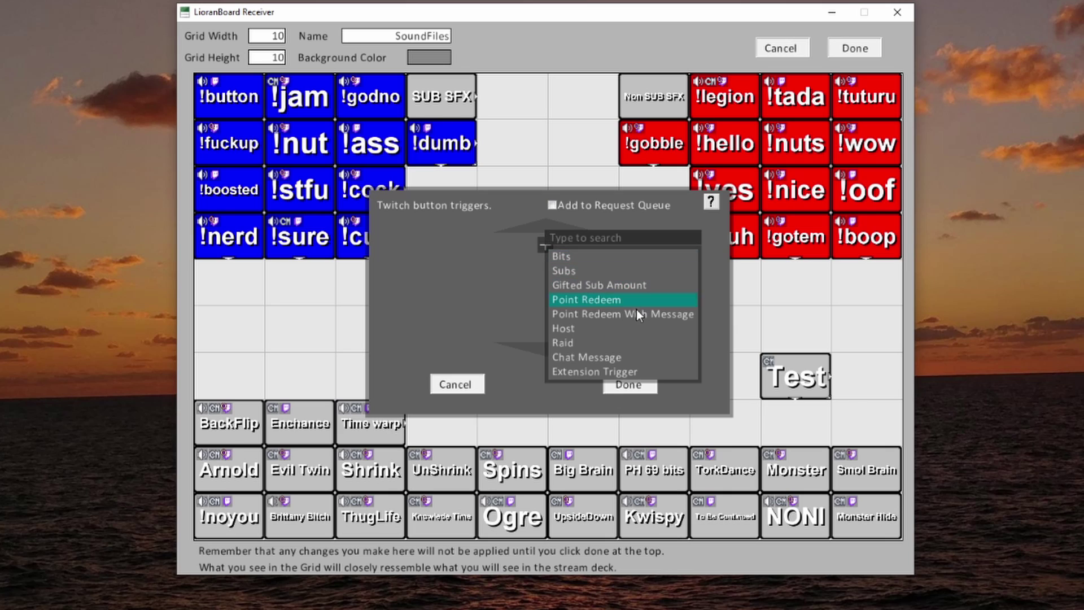
click(639, 362)
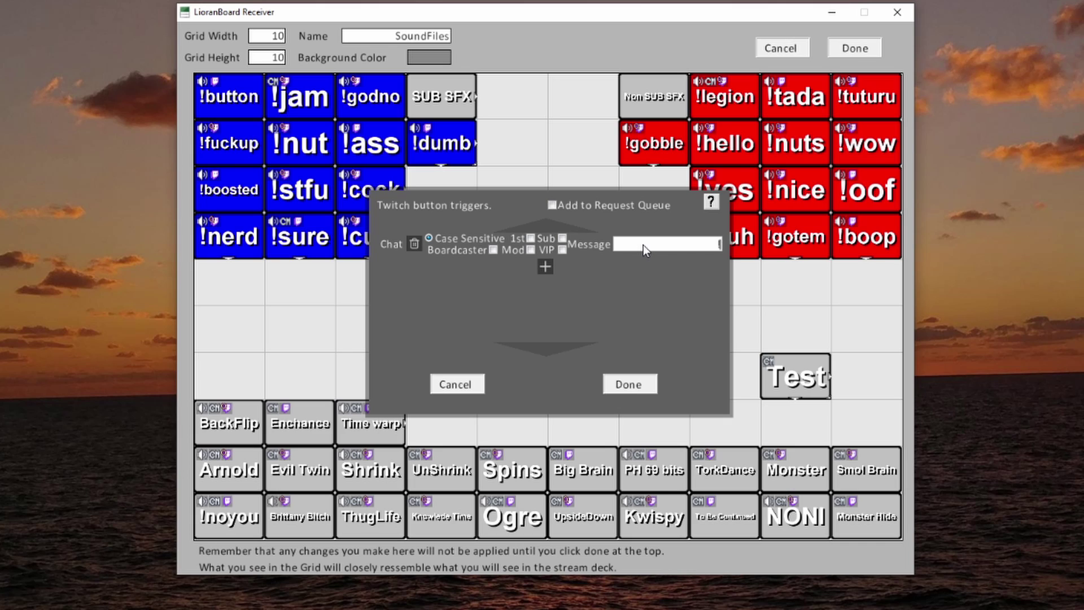
Set the chat trigger's message to !cam, restrict it to the broadcaster, and save the trigger.
text(!cam)
click(493, 250)
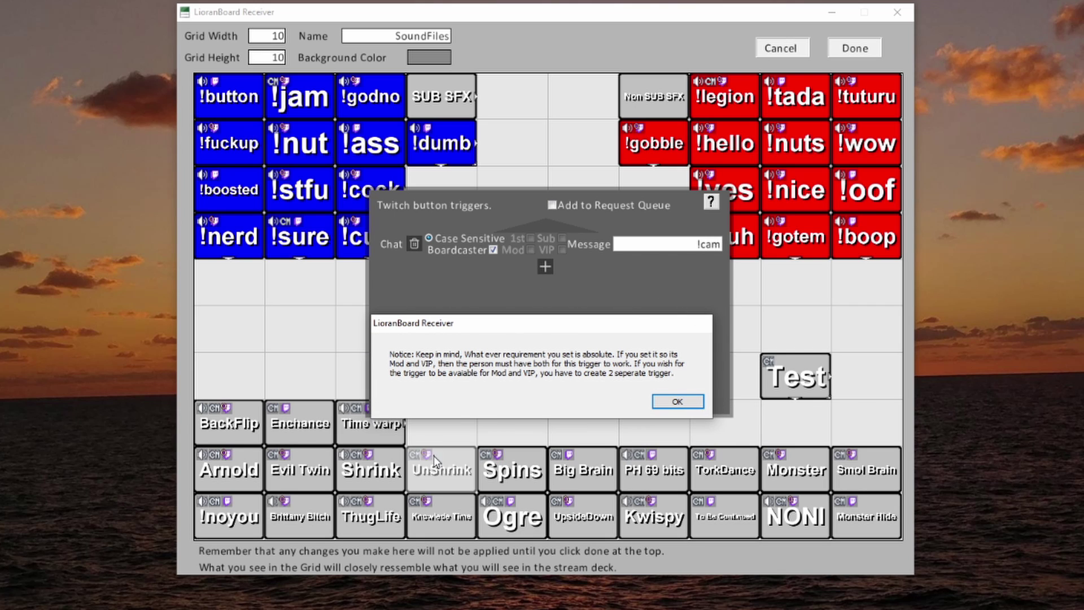
click(678, 402)
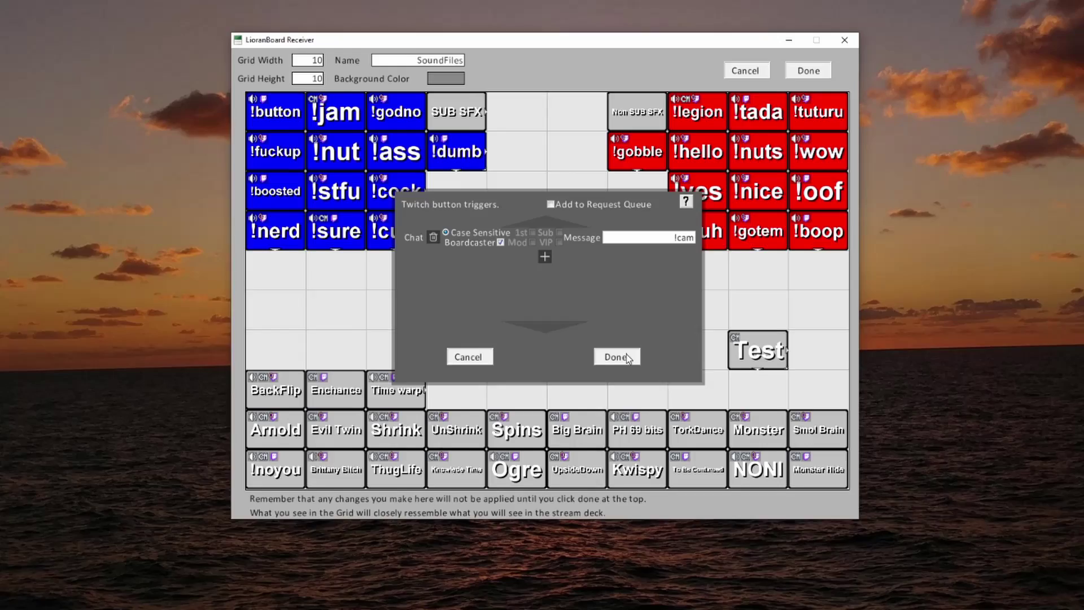
click(633, 373)
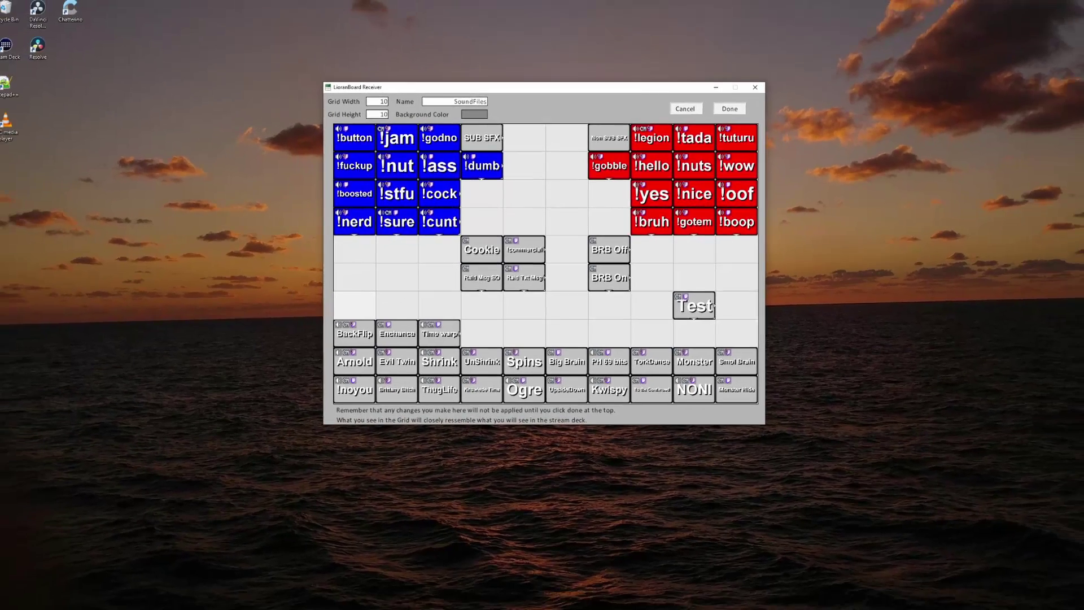
Place the stream chat window beside the deck editor, then save the SoundFiles deck and reopen it.
drag(0, 105, 186, 54)
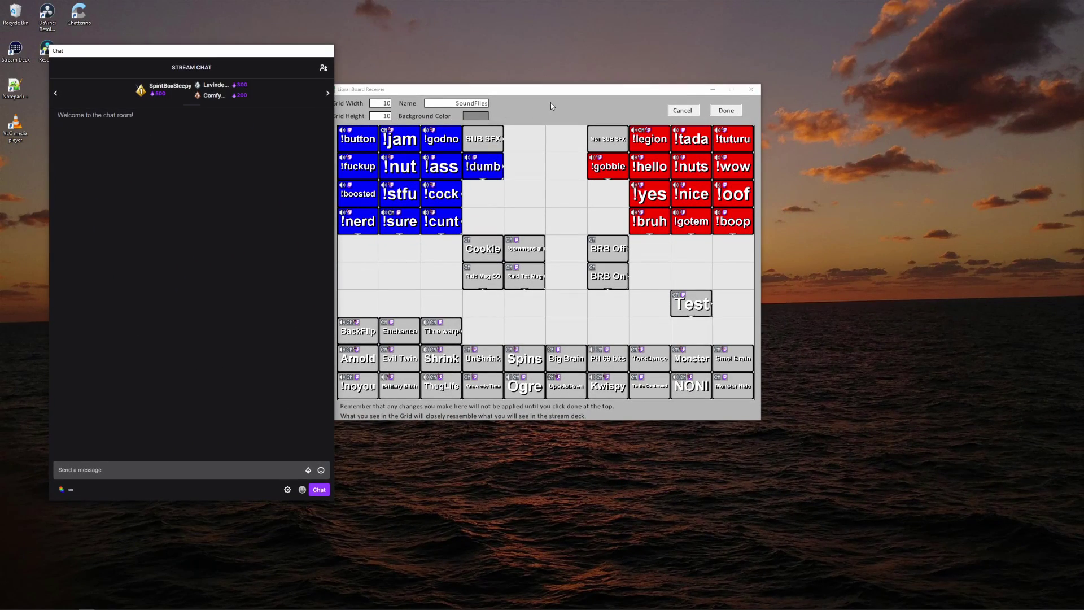
drag(549, 90, 611, 91)
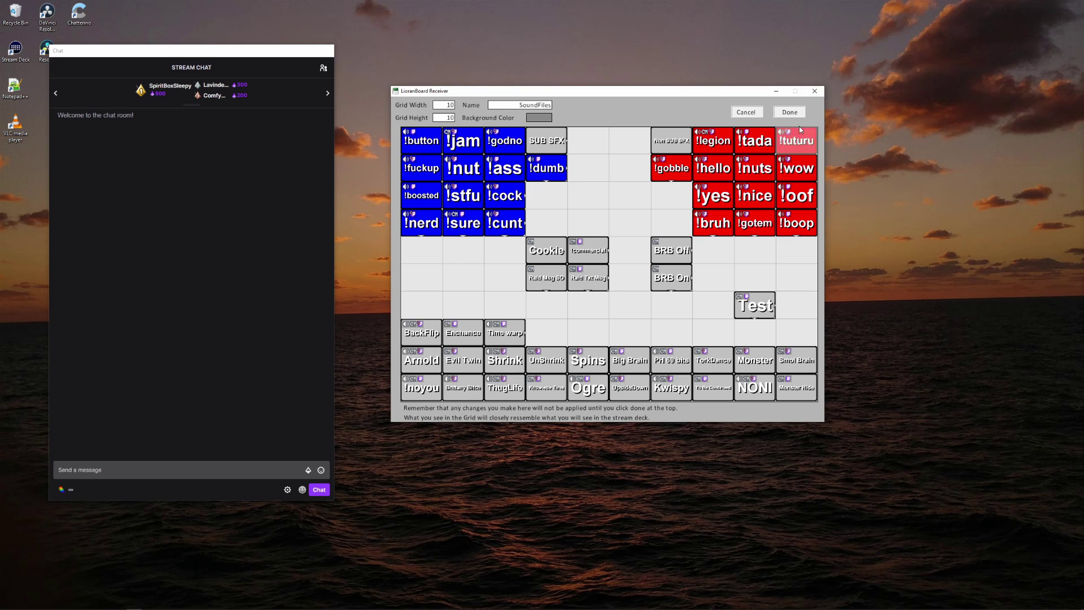
click(791, 113)
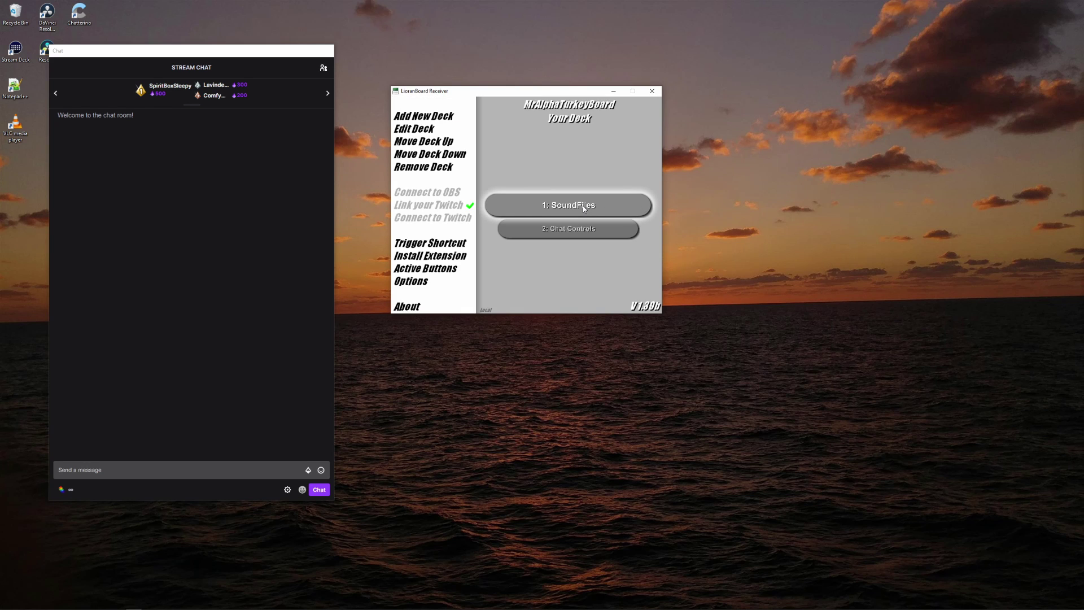
double_click(583, 205)
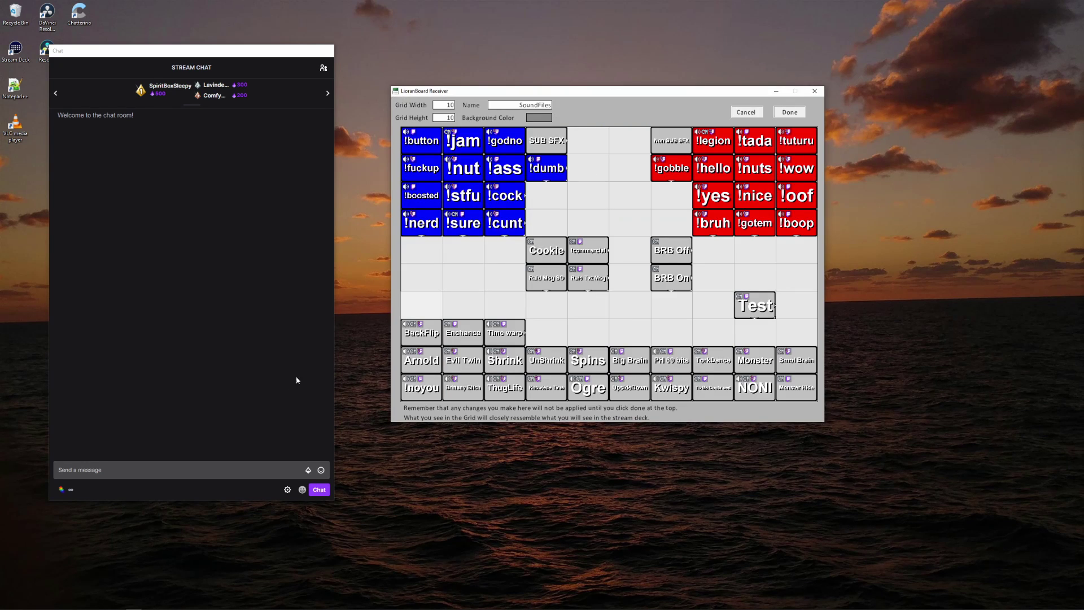
Send !cam twice in the stream chat to test toggling the camera off and on.
click(134, 467)
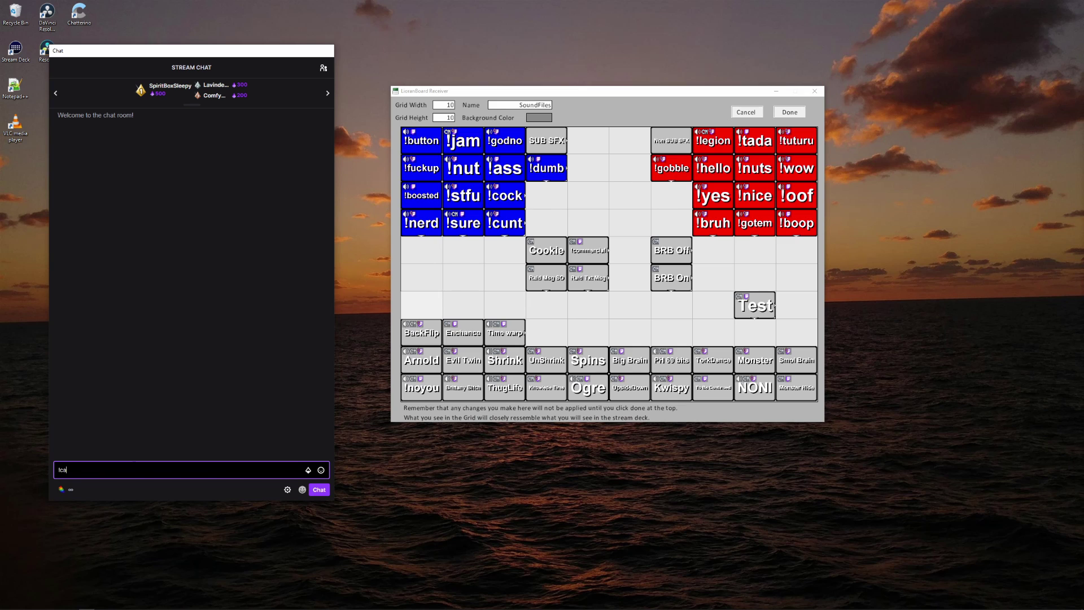
key(Return)
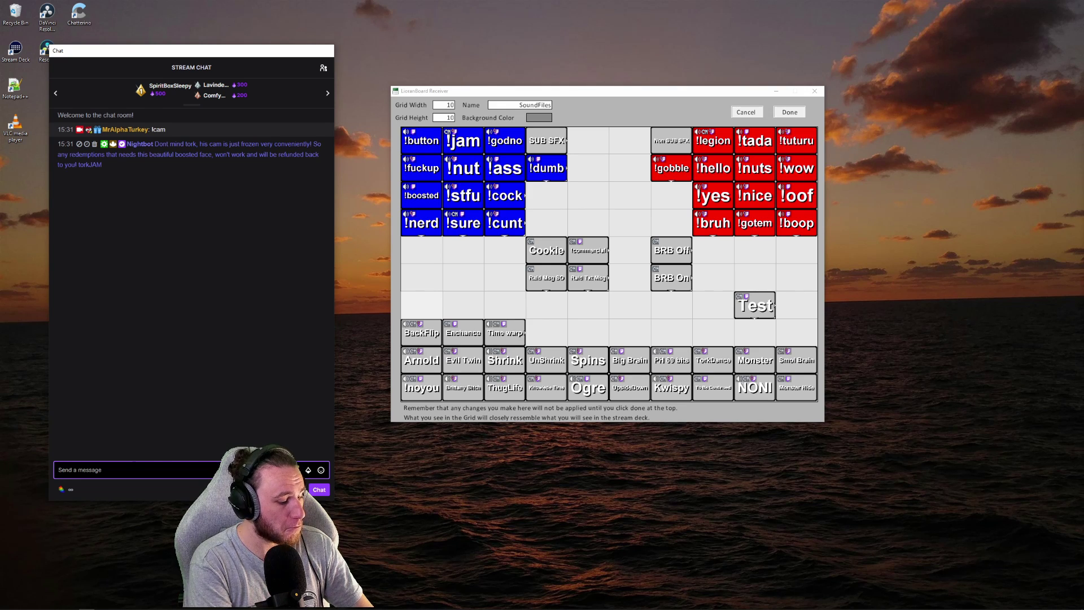
text(!cam)
key(Return)
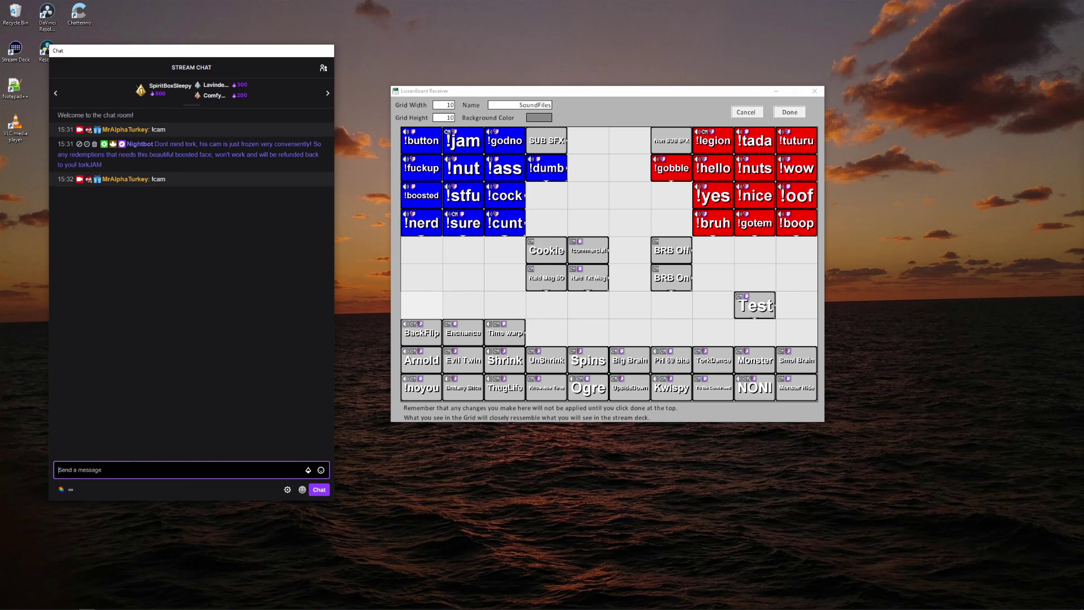